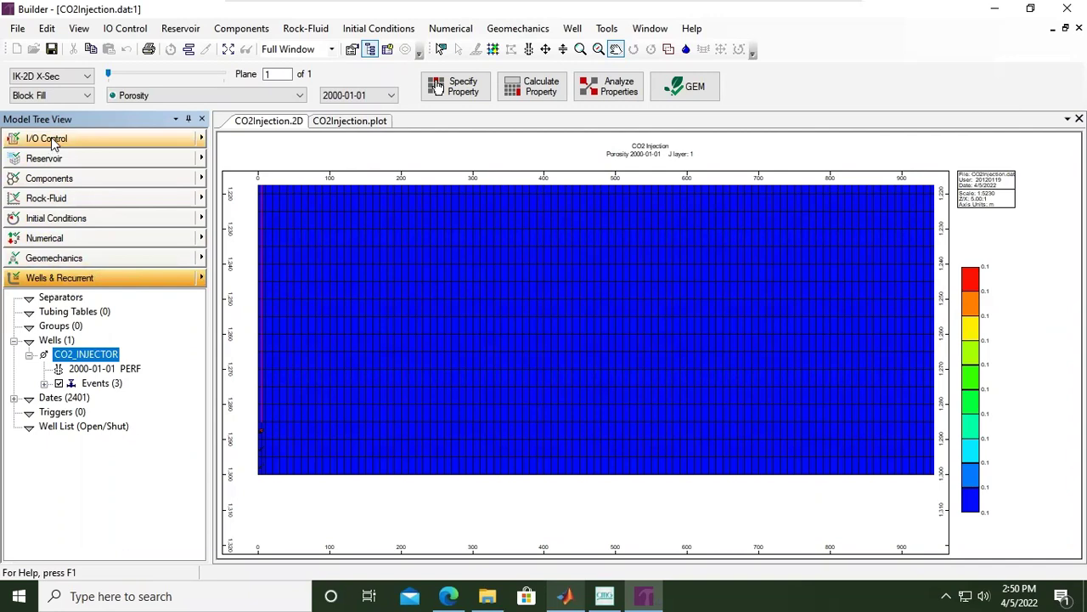
Expand I/O Control in the Model Tree View of the CO2Injection.dat model.
click(51, 142)
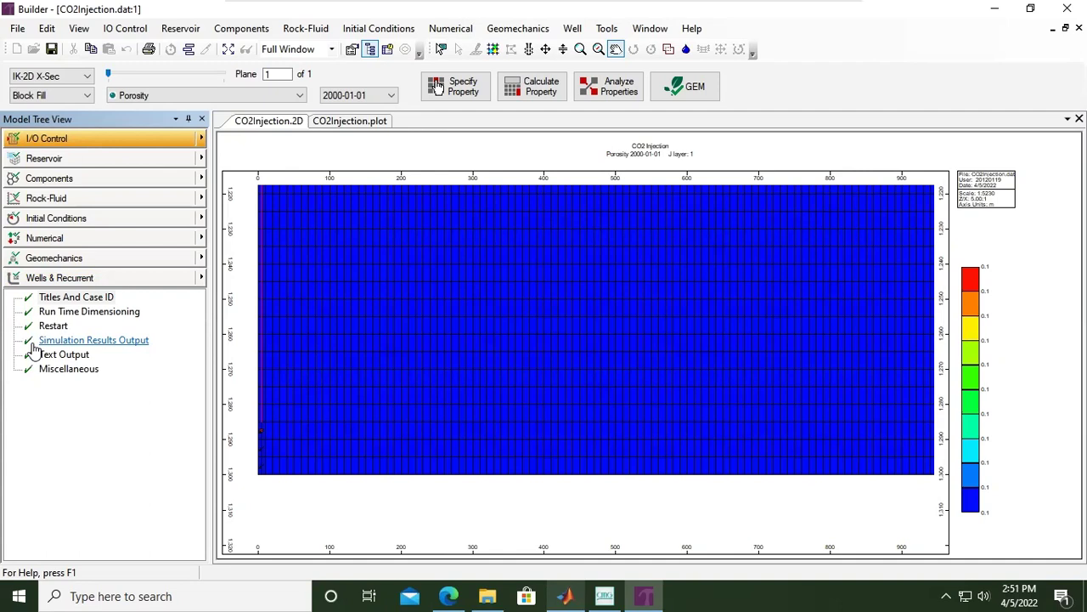
Open Simulation Results Output under I/O Control to show the Simulation Results File Writing dialog.
double_click(94, 341)
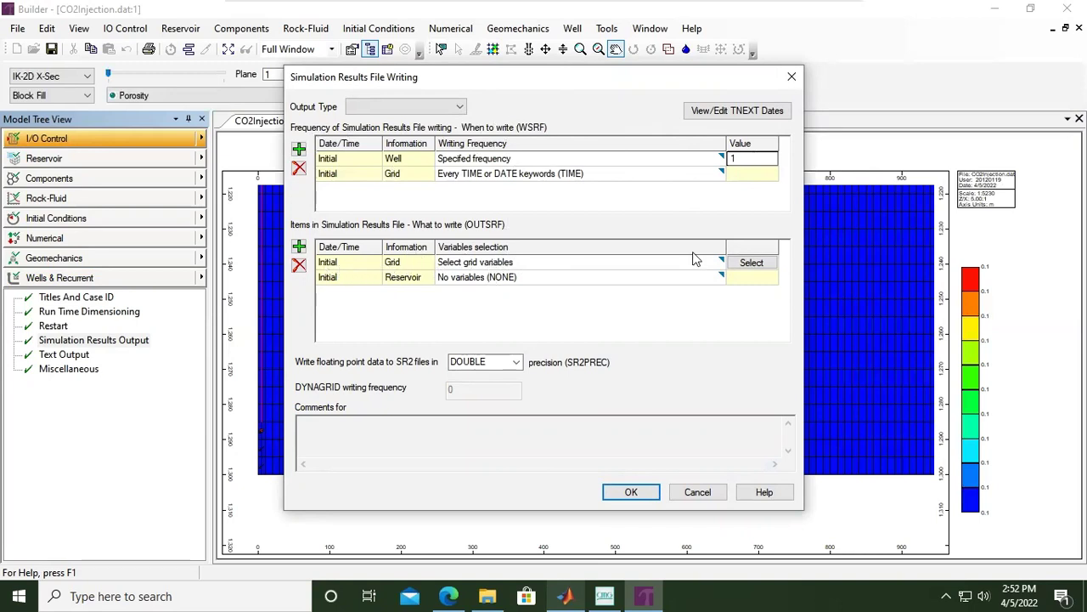
Open the Grid row's variable selection list, then move and enlarge it to show more rows.
click(753, 263)
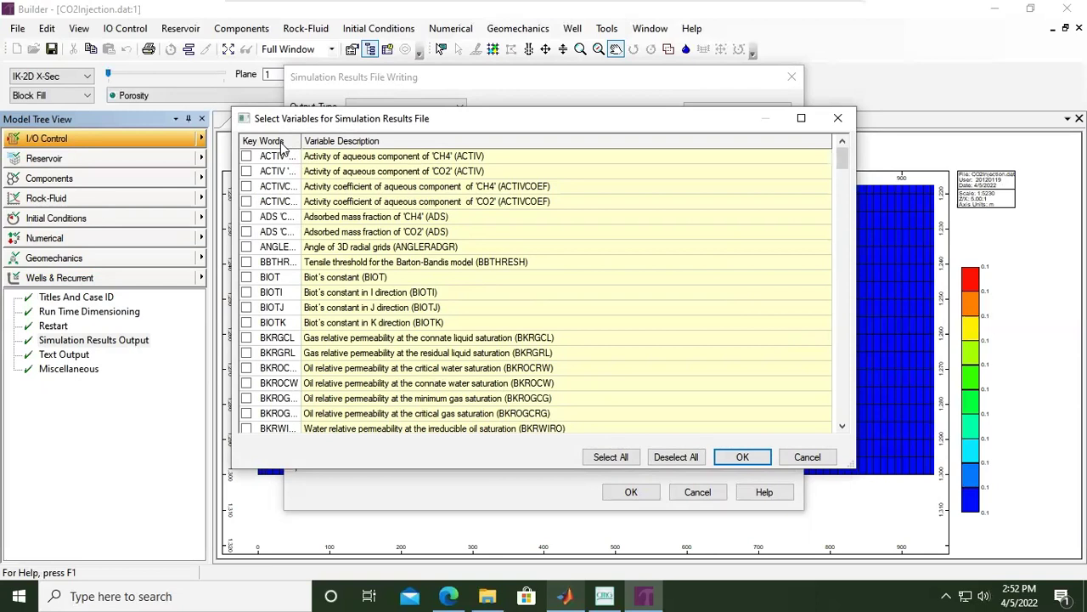
drag(387, 126, 254, 56)
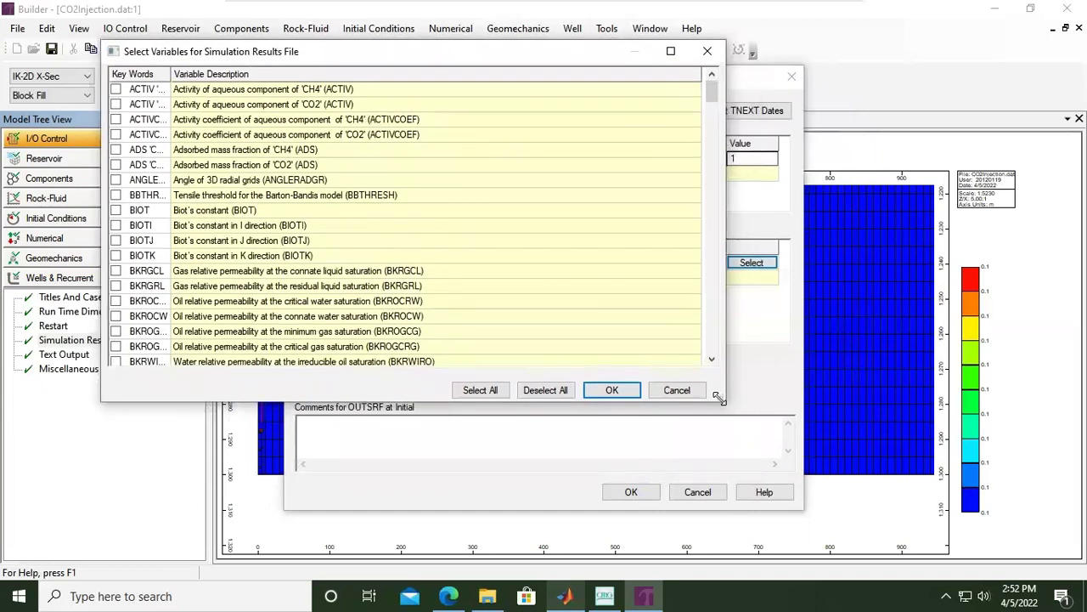
drag(722, 395, 992, 535)
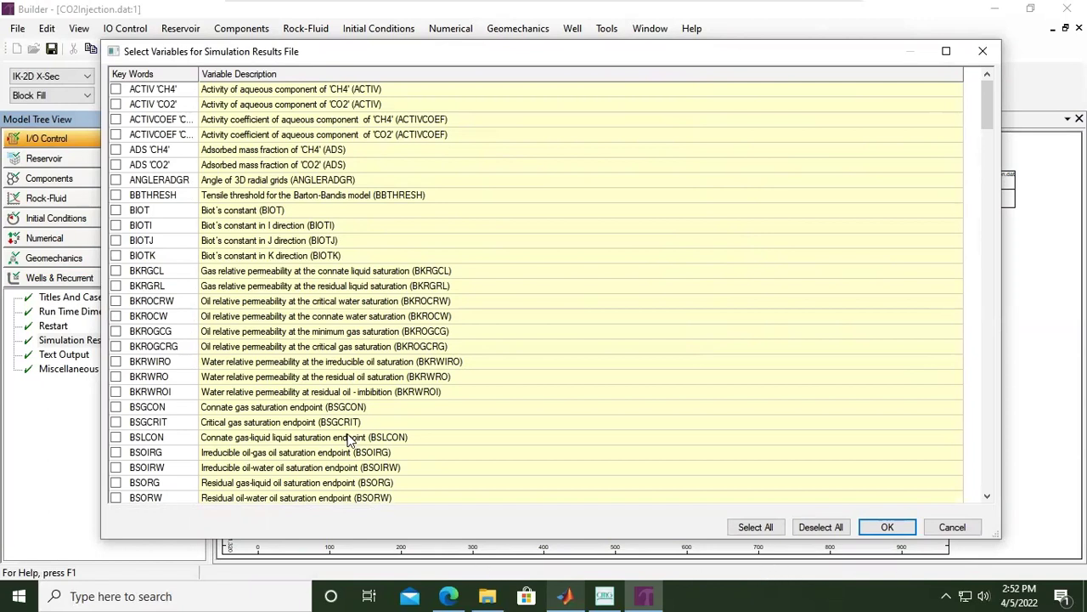
scroll(351, 438, down, 4)
scroll(351, 406, down, 9)
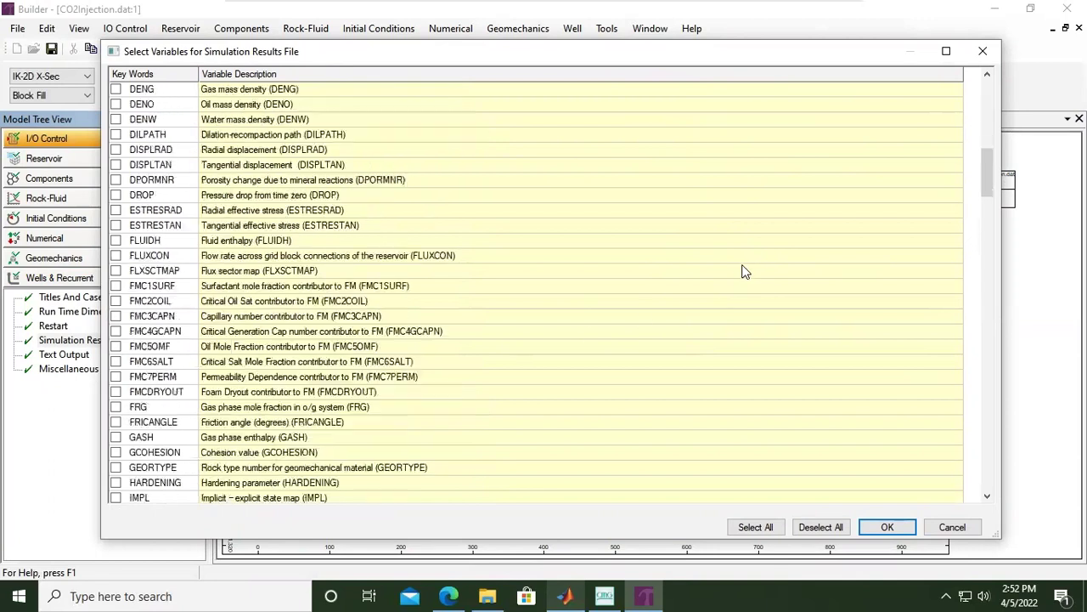
scroll(159, 312, up, 2)
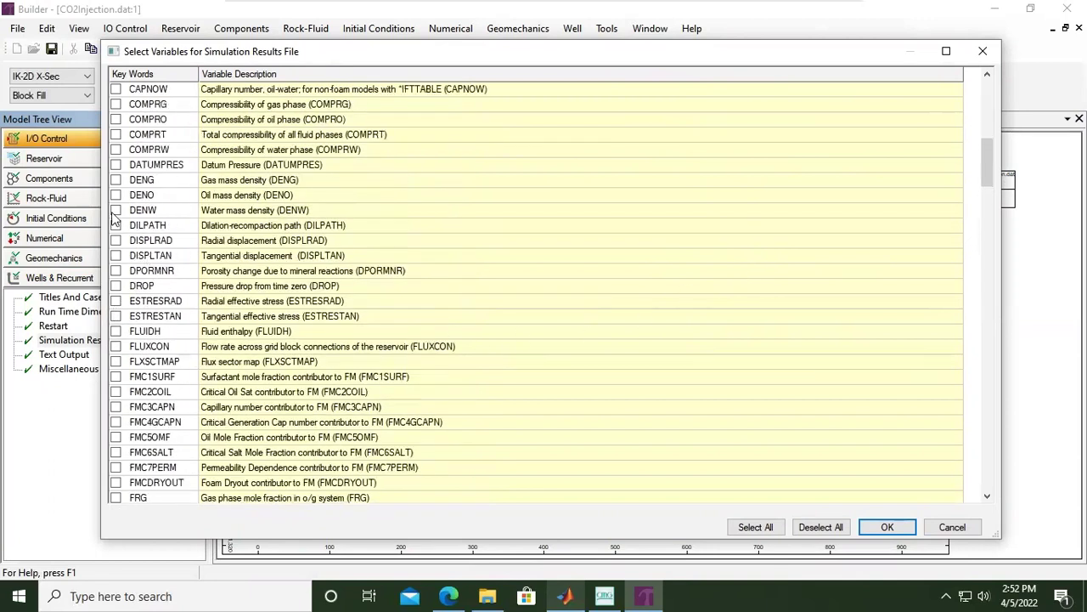
Tick DENG, DENW and DPORMNR in the grid variable list.
click(114, 180)
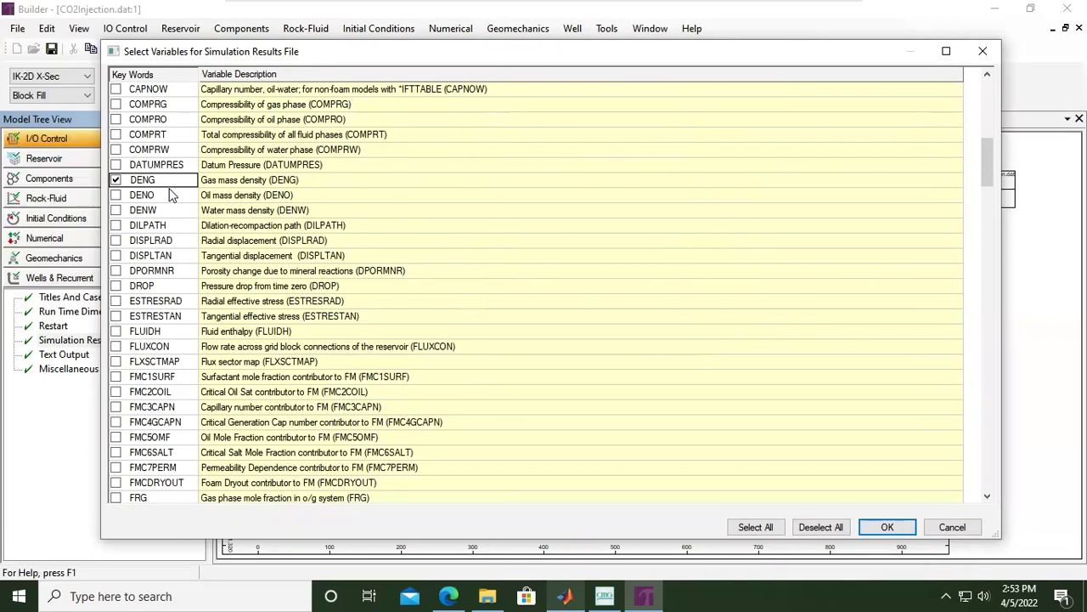
click(114, 211)
click(116, 210)
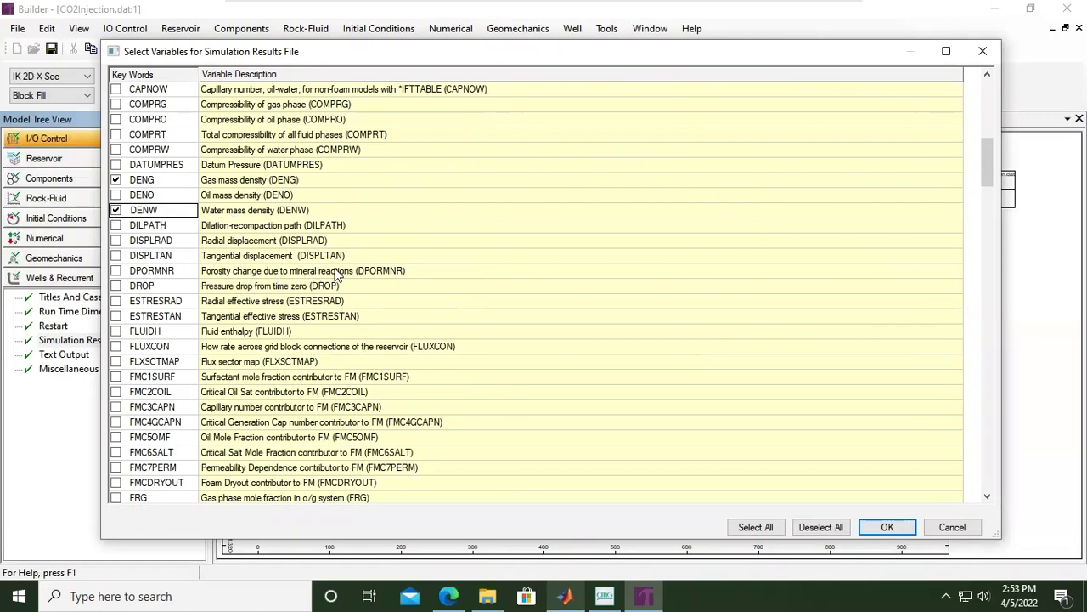
click(117, 271)
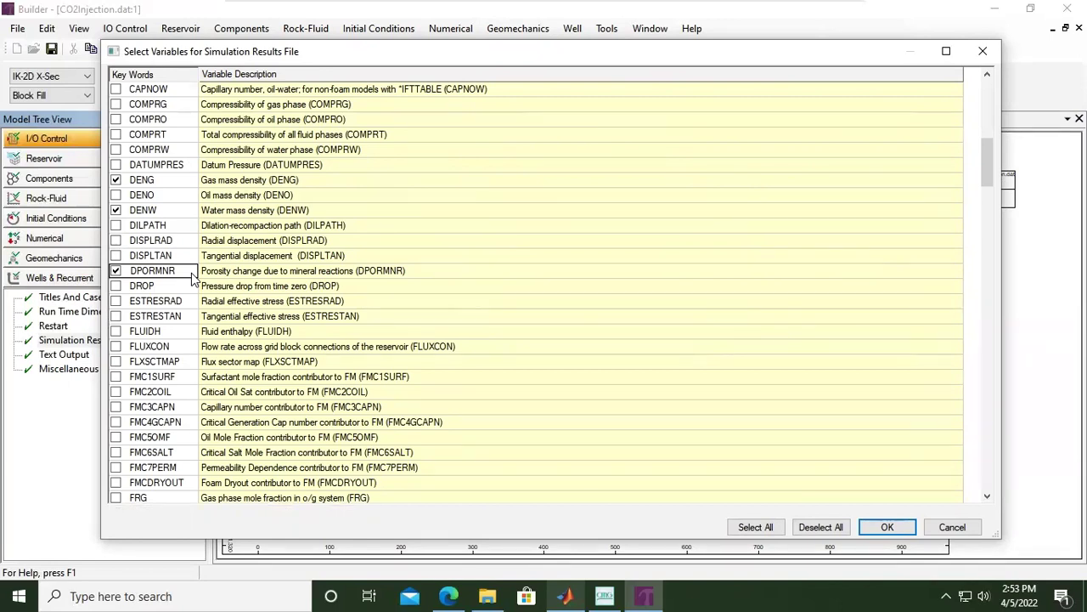
Tick KRG, KRW and MOLALITY 'CO2' further down the grid variable list.
scroll(202, 289, down, 11)
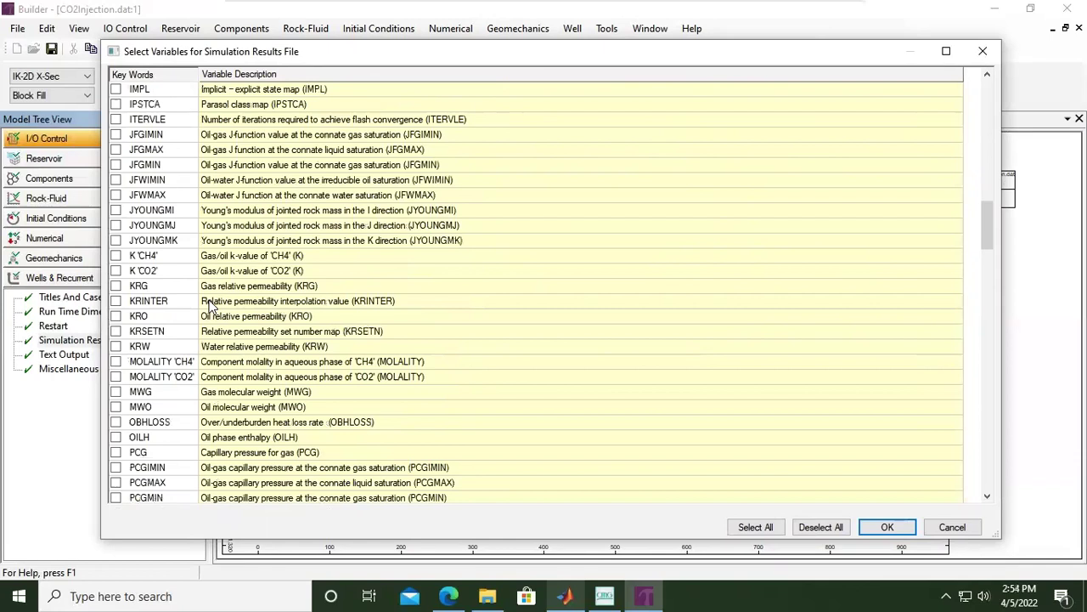
scroll(210, 306, down, 1)
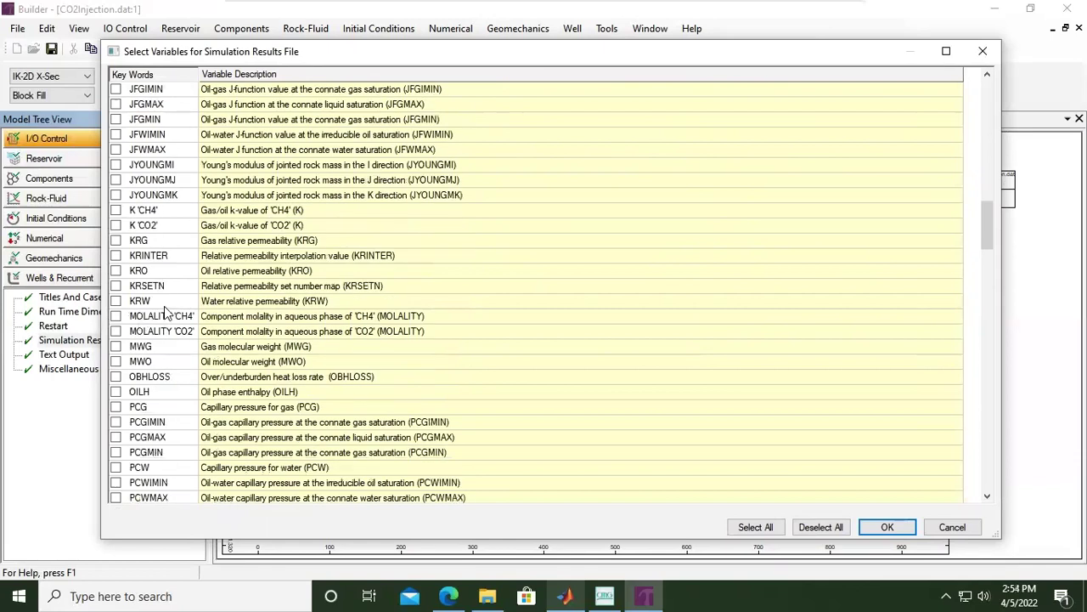
click(116, 242)
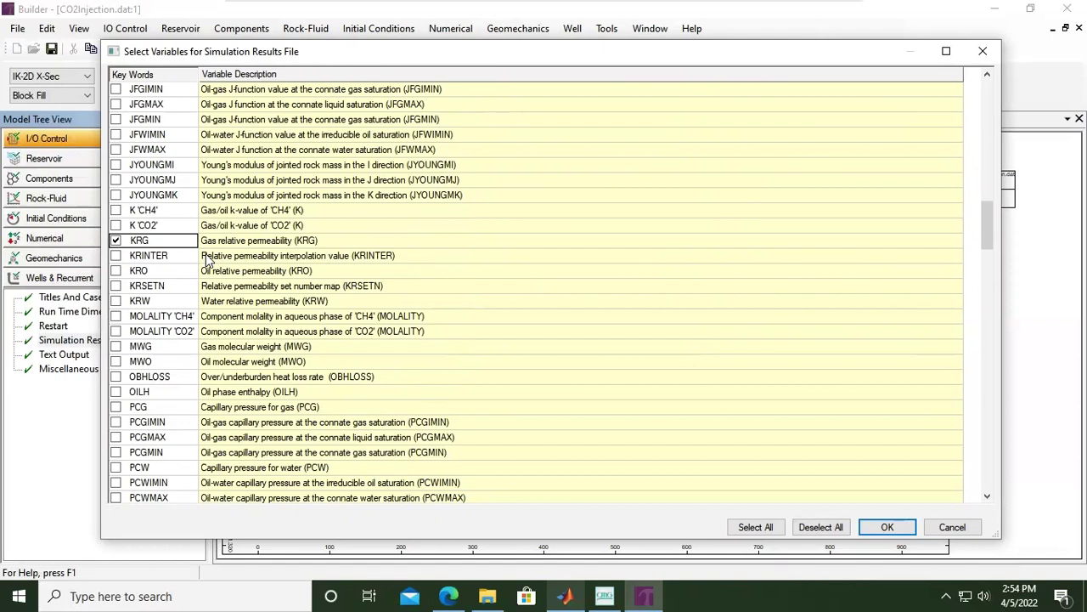
click(116, 301)
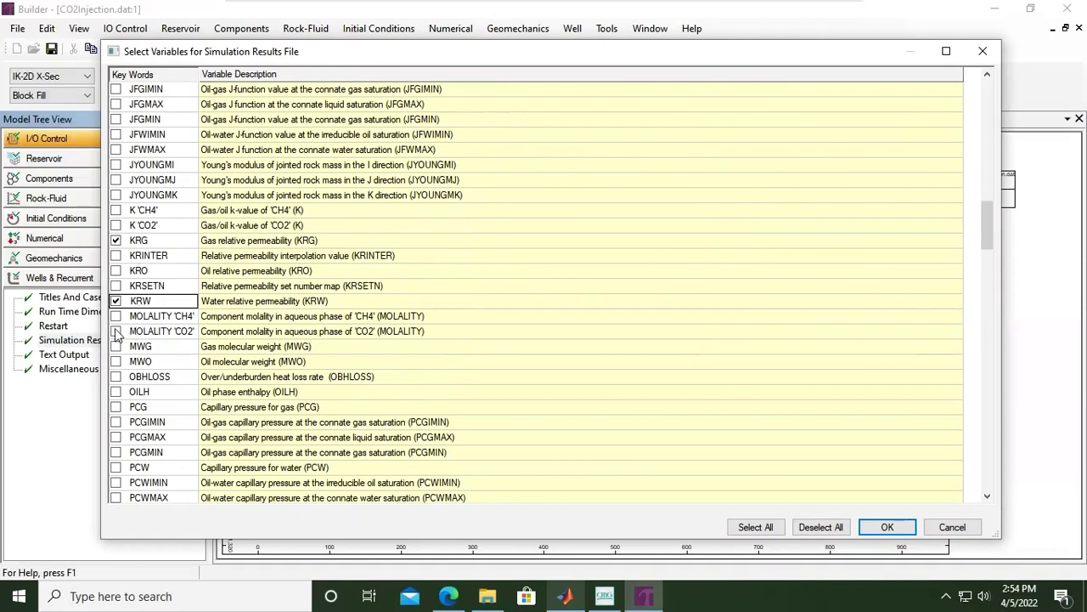
click(117, 331)
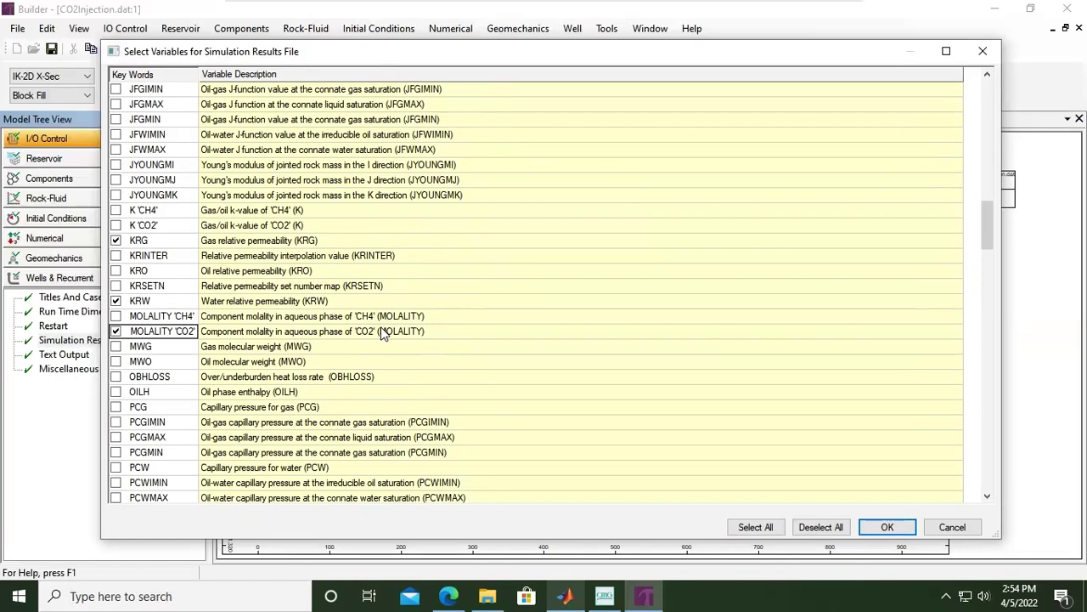
Tick PERM, PH and POROS for output in the grid variable list.
scroll(216, 359, down, 3)
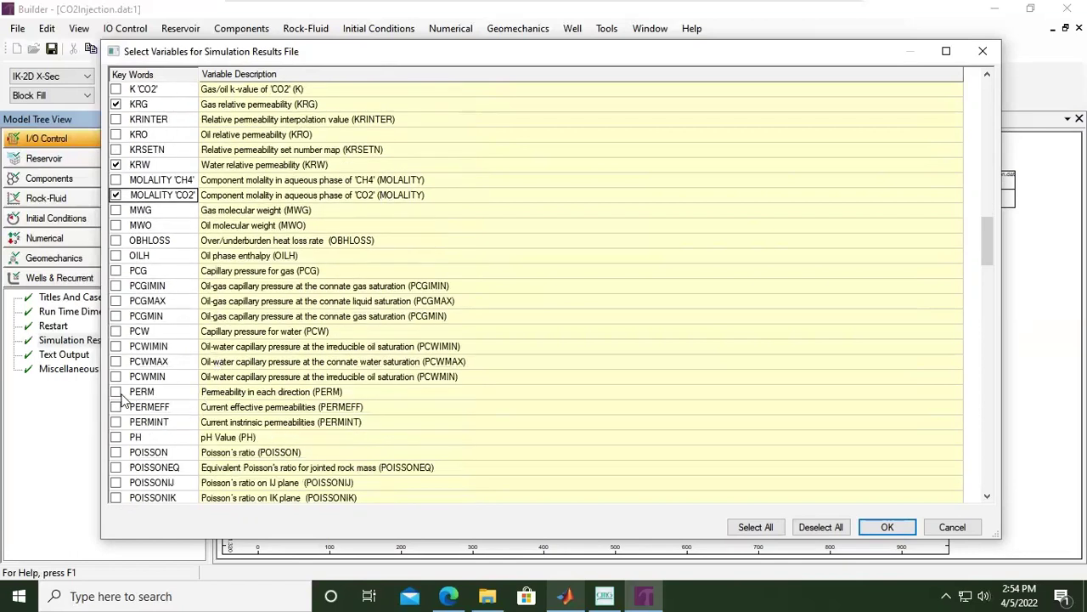
click(116, 391)
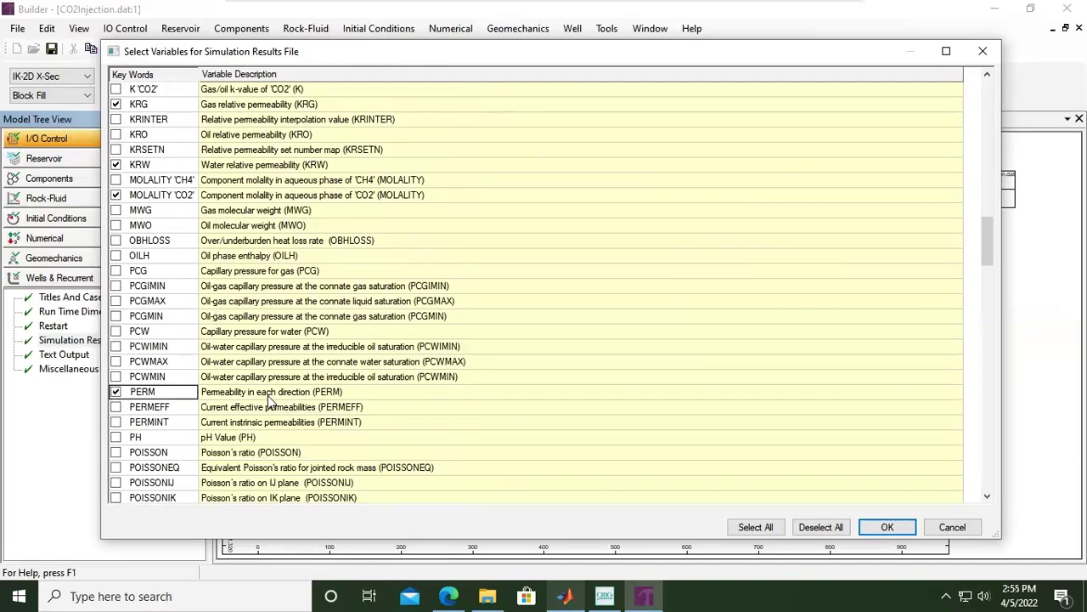
click(117, 437)
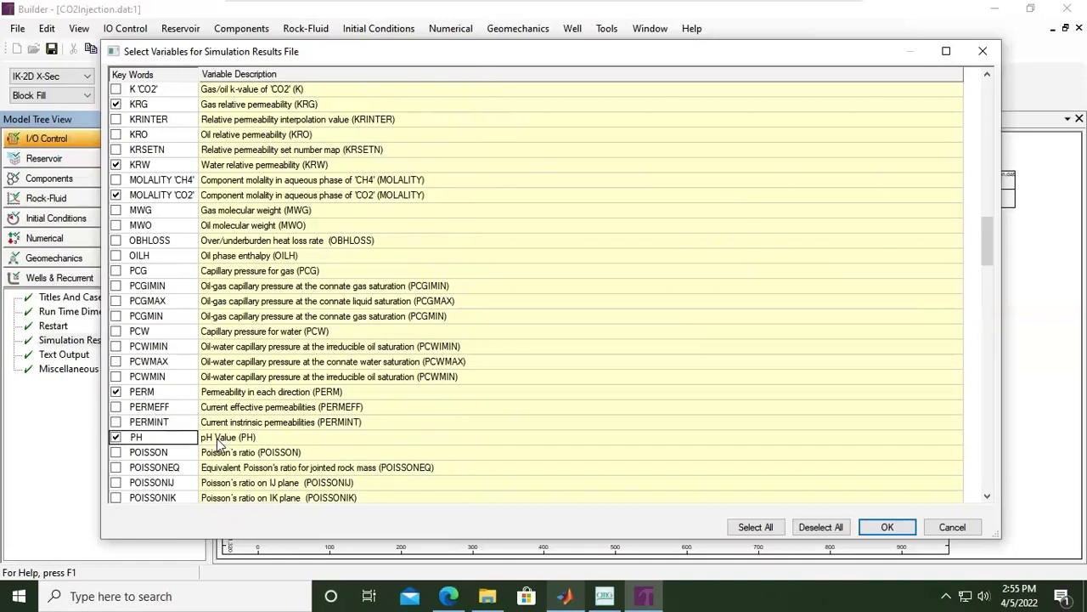
scroll(217, 439, down, 2)
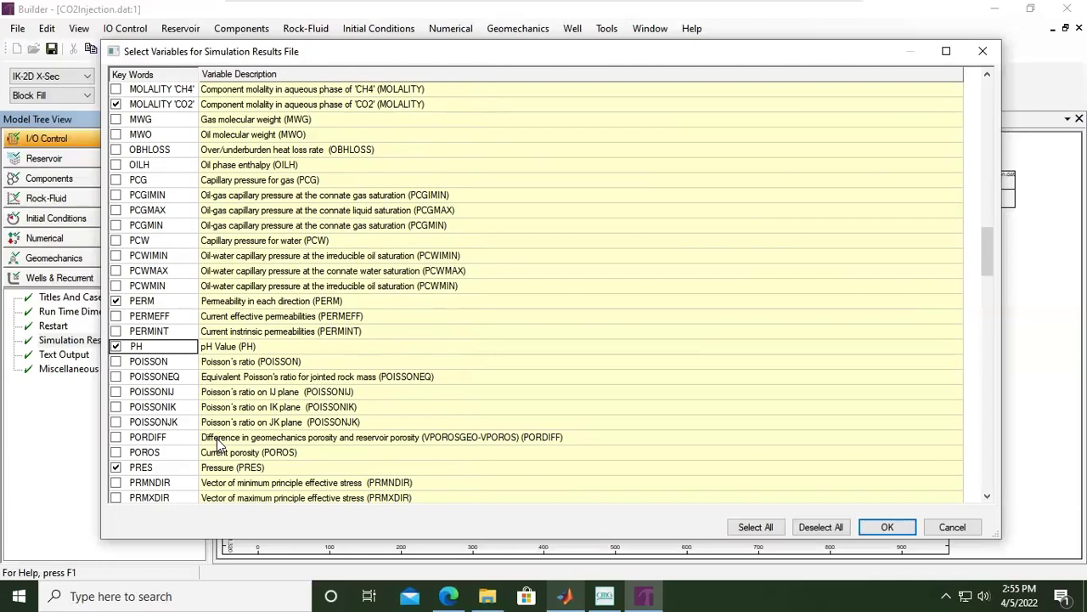
click(117, 453)
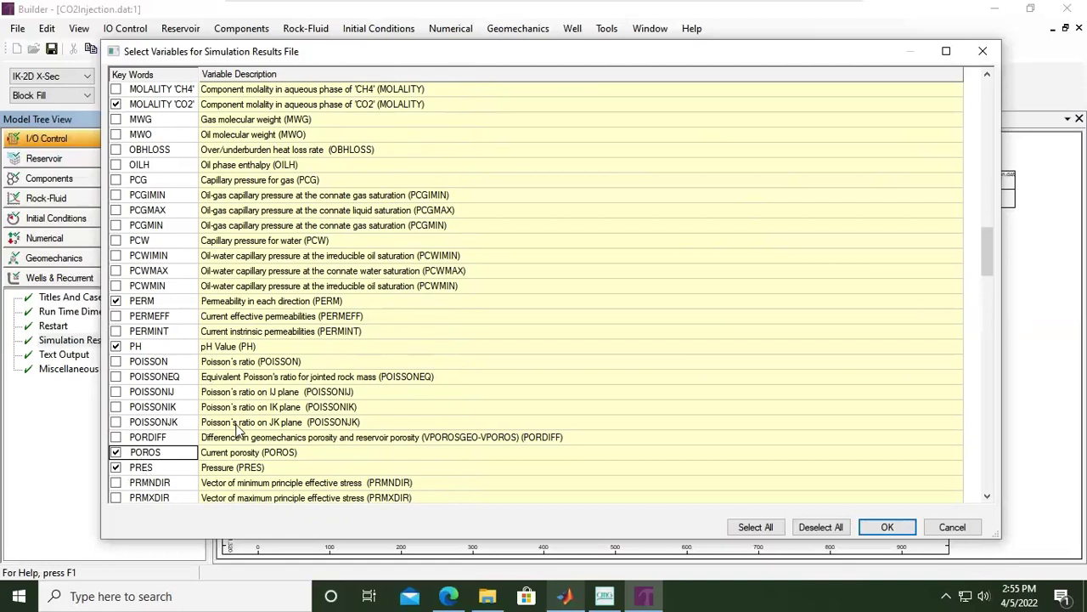
Tick the hysteresis gas saturations SGDTHY, SGHYS and SGRHYS for output.
scroll(238, 429, down, 7)
scroll(239, 429, down, 1)
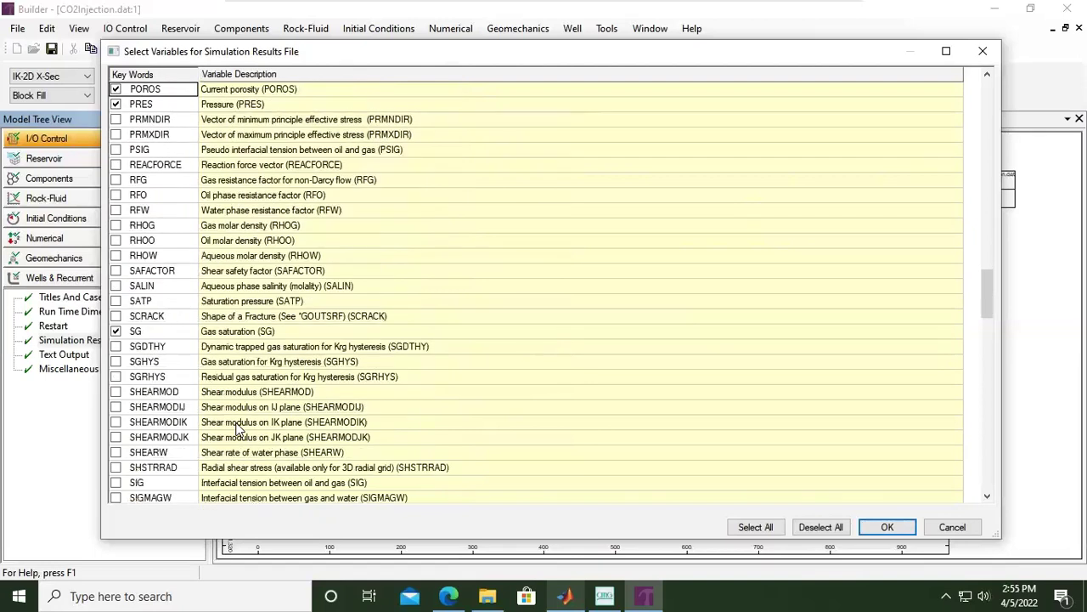
click(117, 348)
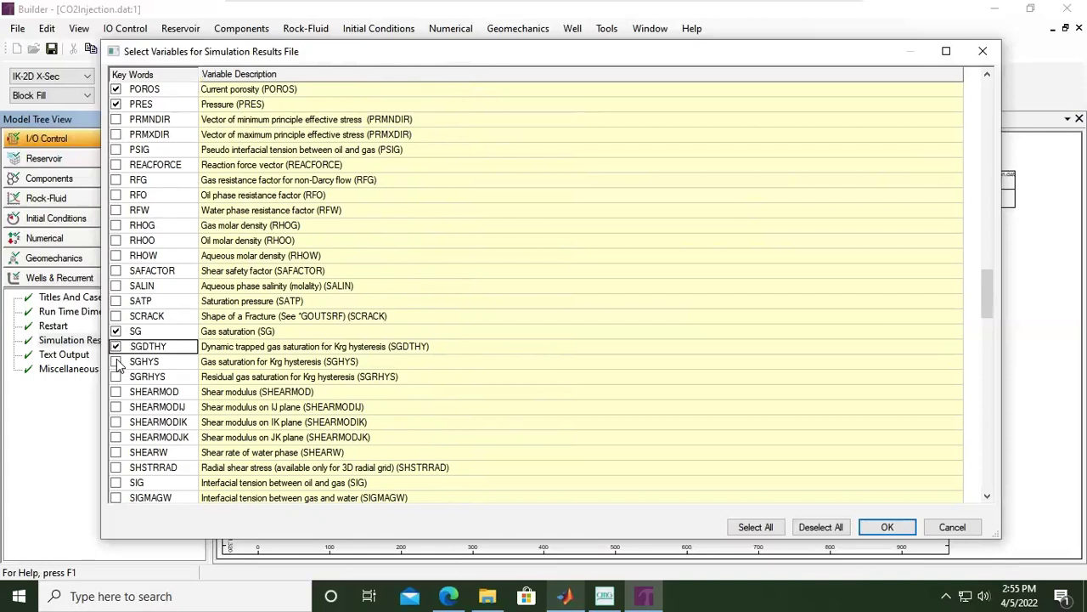
click(117, 362)
click(116, 378)
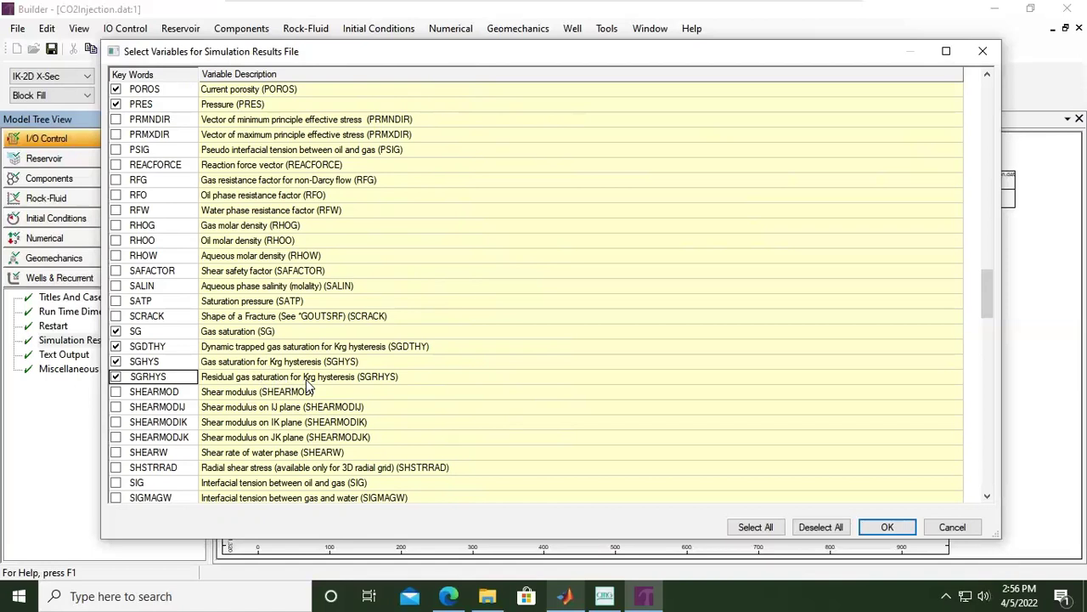
Untick oil saturation SO in the grid variable list.
scroll(267, 386, down, 3)
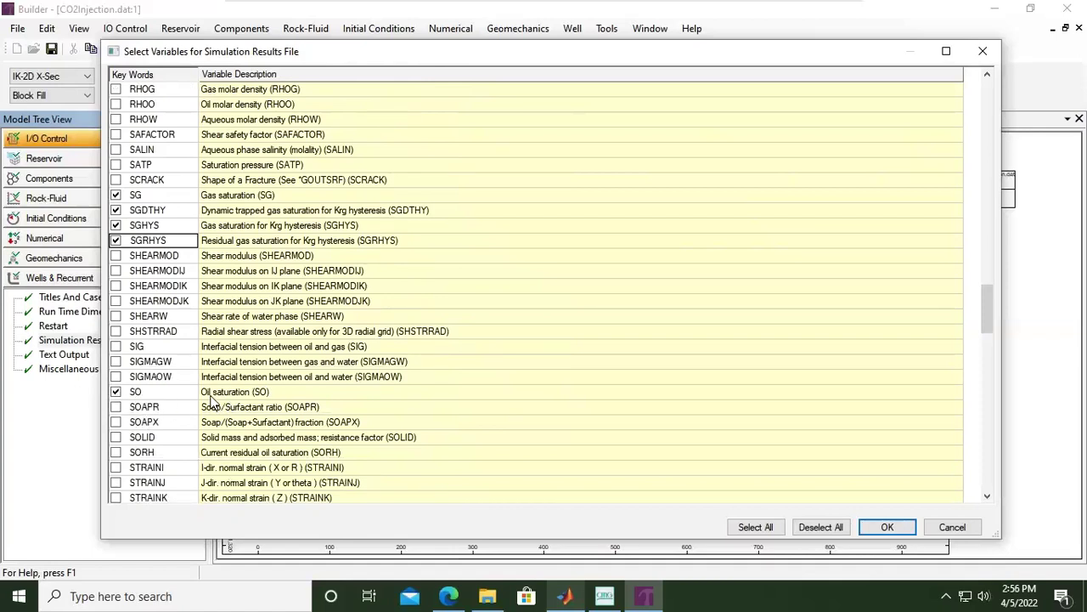
click(117, 392)
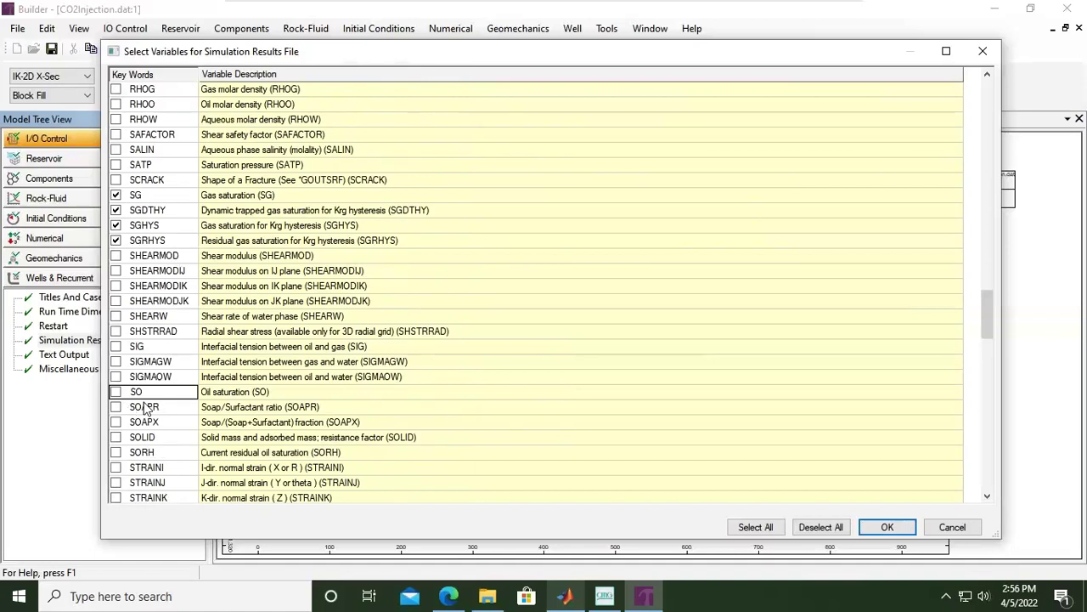
Tick water viscosity VISW among the V entries of the variable list.
scroll(149, 409, down, 11)
scroll(179, 400, down, 1)
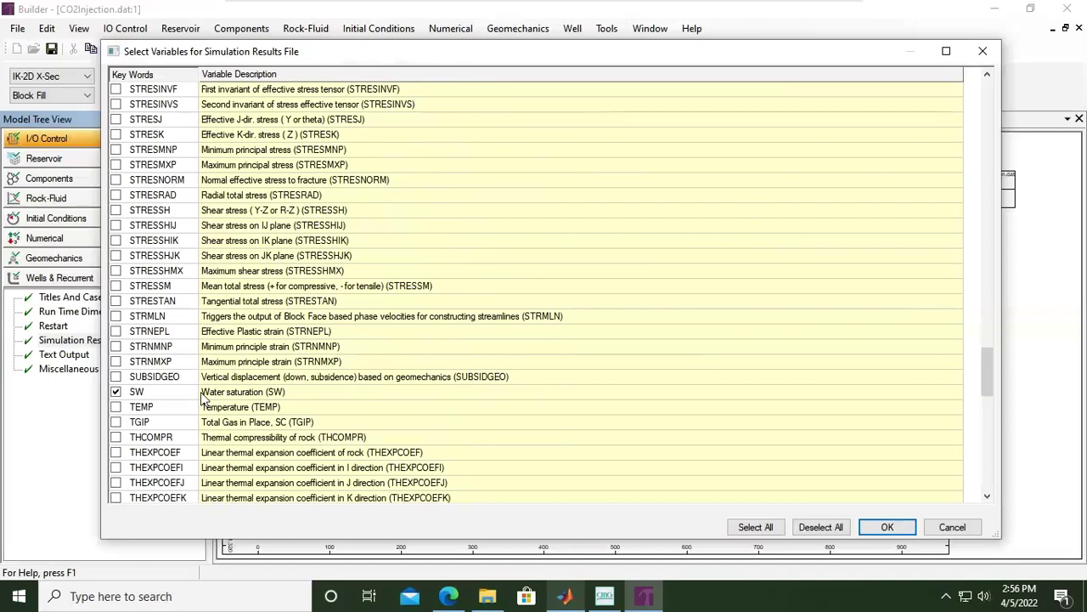
scroll(191, 405, down, 7)
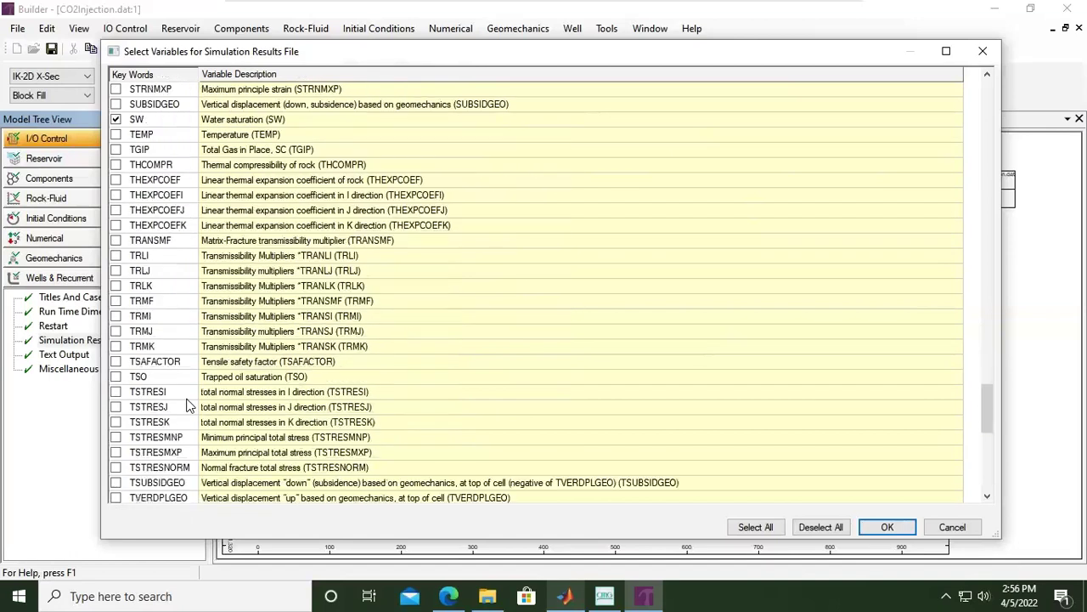
scroll(187, 406, down, 2)
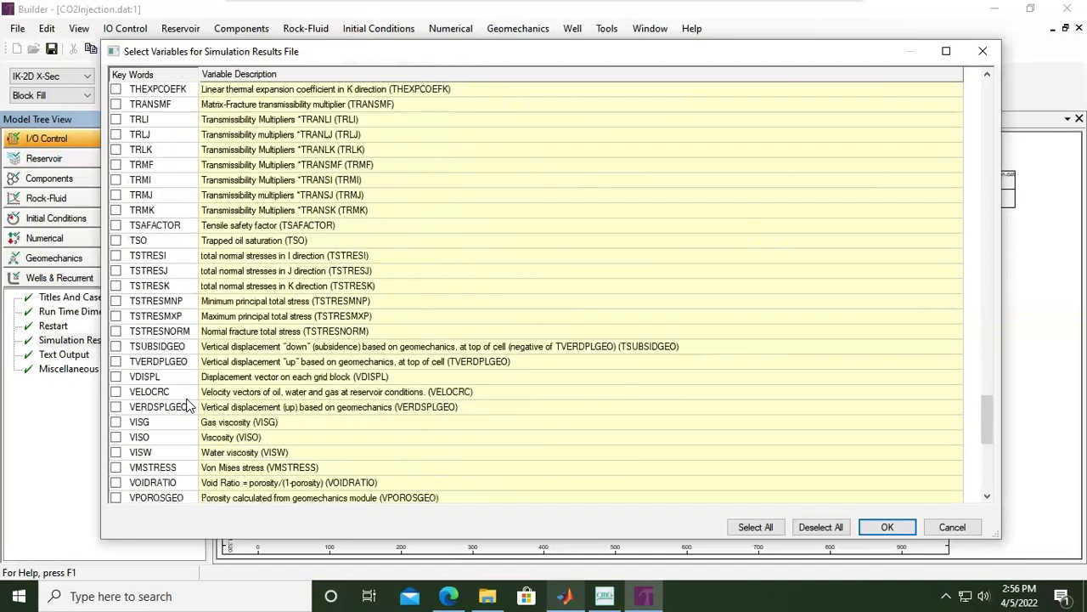
click(115, 452)
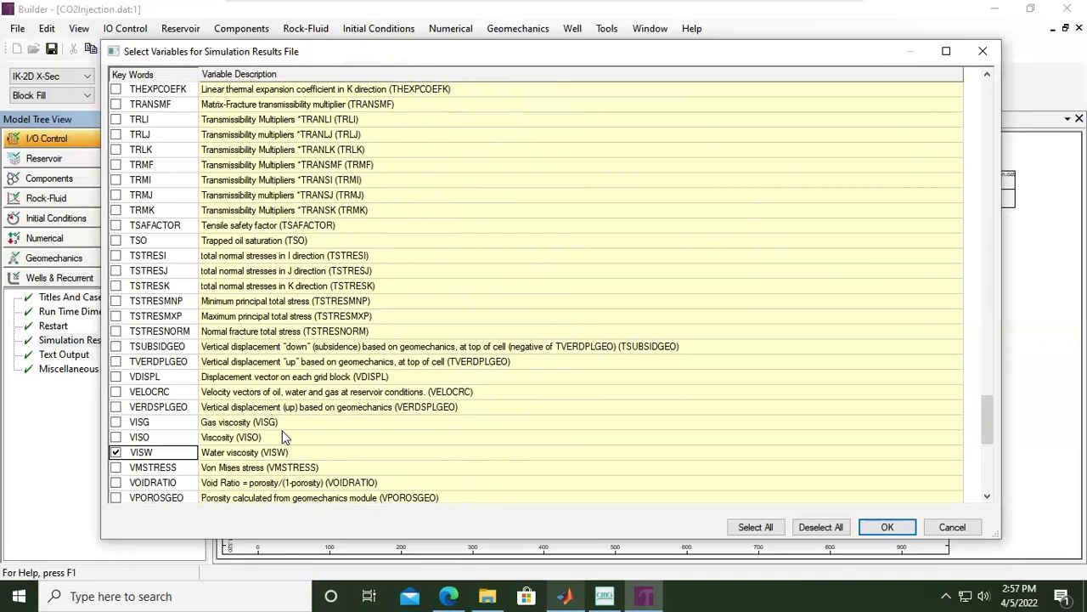
Tick W 'CO2' (aqueous) and Y 'CO2' (gas) mole fractions for output.
scroll(285, 436, down, 2)
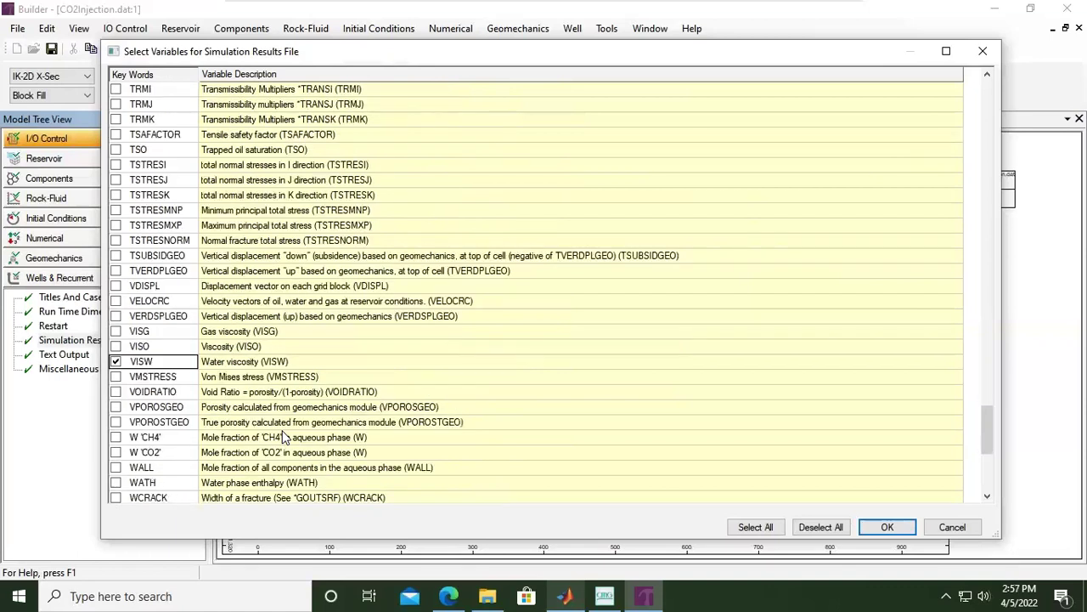
scroll(285, 437, down, 4)
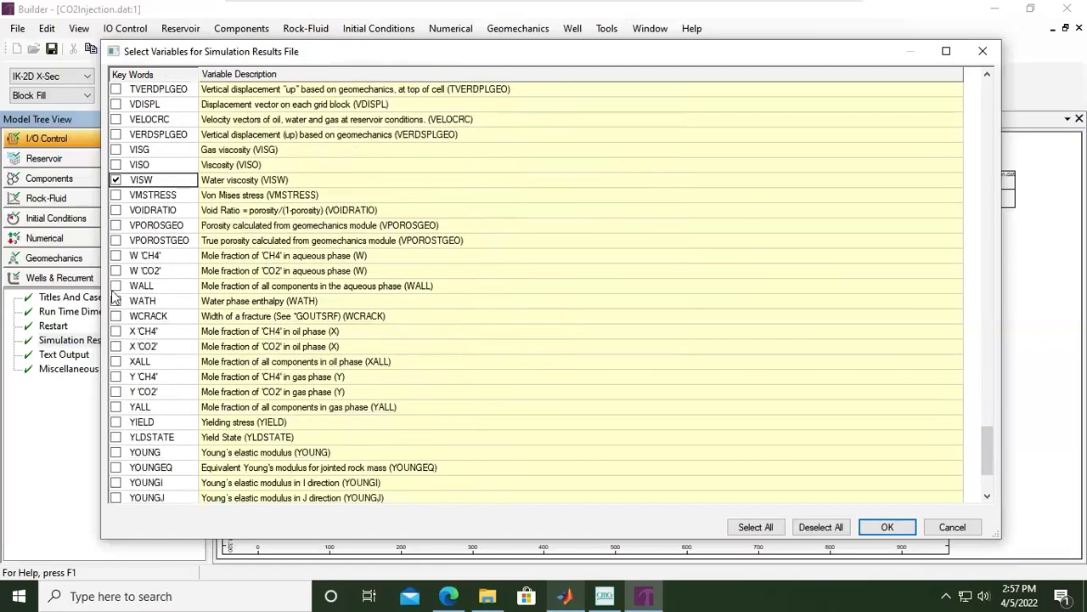
click(116, 271)
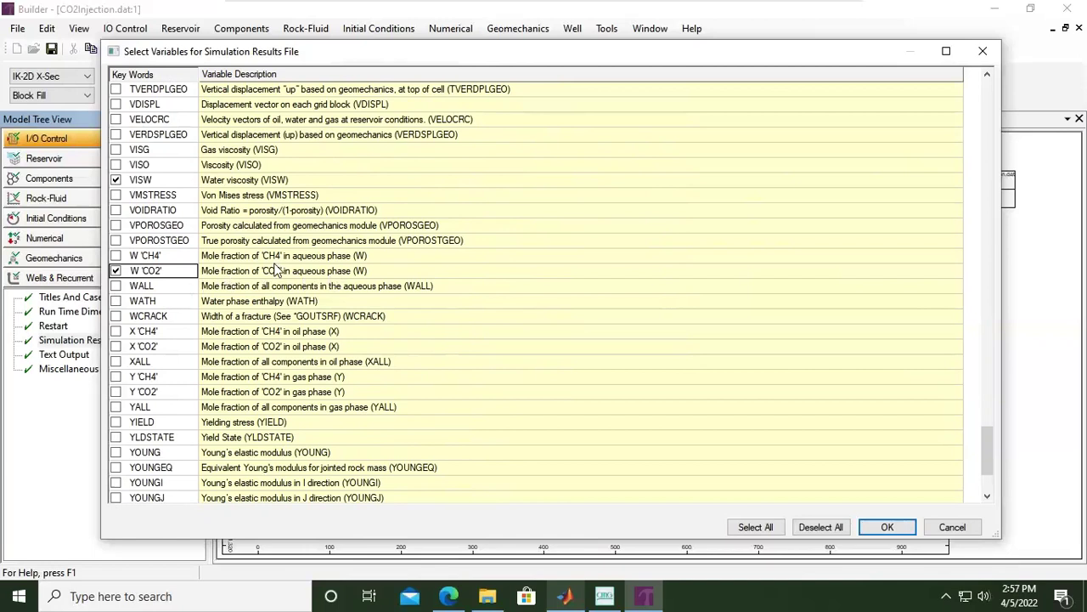
click(115, 391)
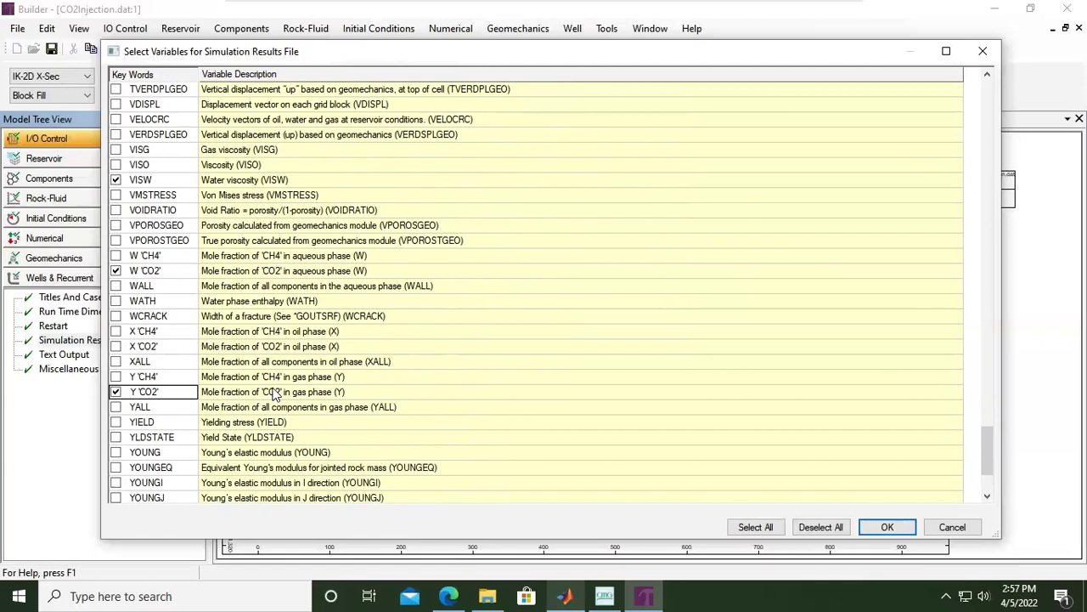
Tick the global CO2 mole fraction Z 'CO2' and confirm the selected grid output variables.
scroll(274, 394, down, 3)
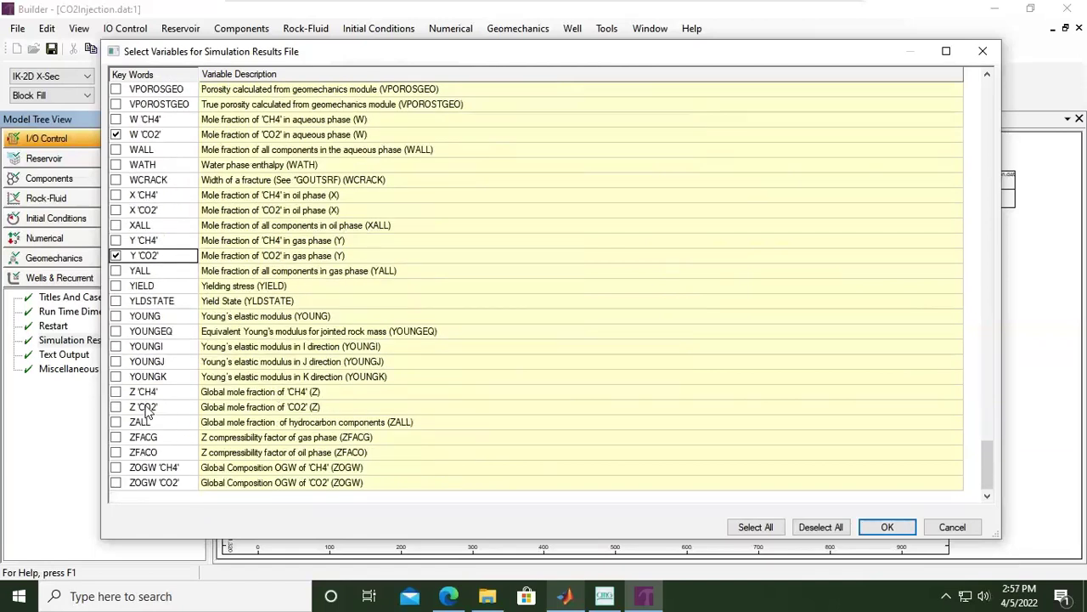
click(116, 408)
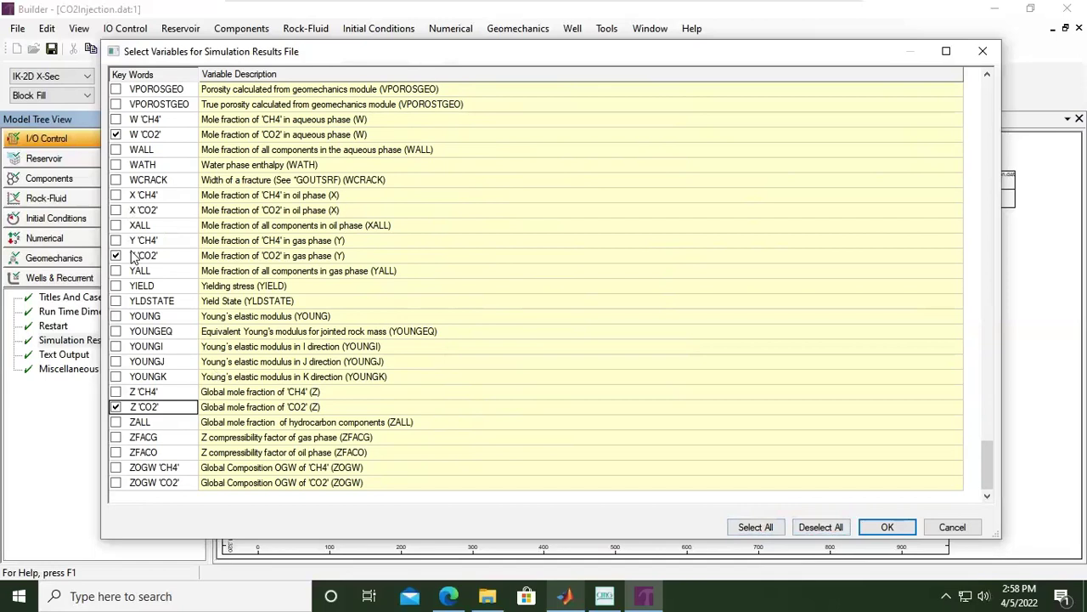
click(887, 528)
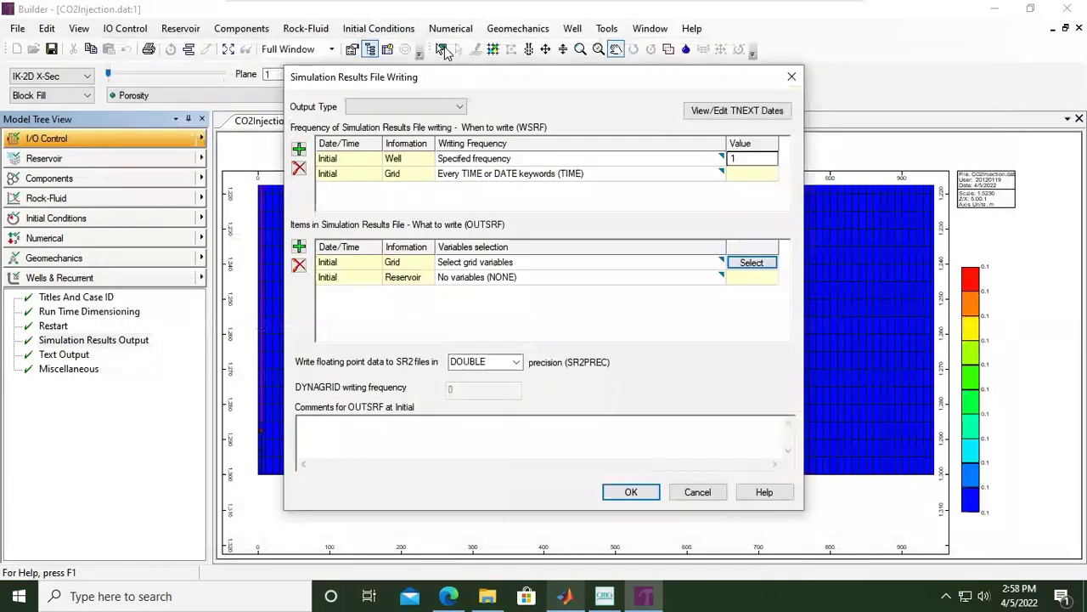